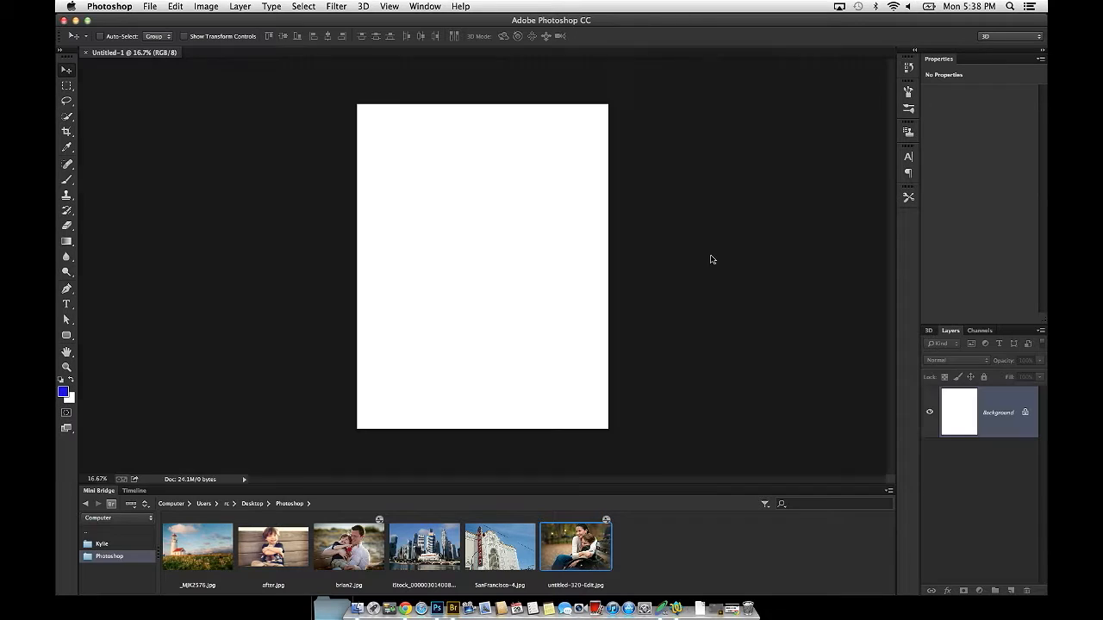
scroll(492, 268, up, 6)
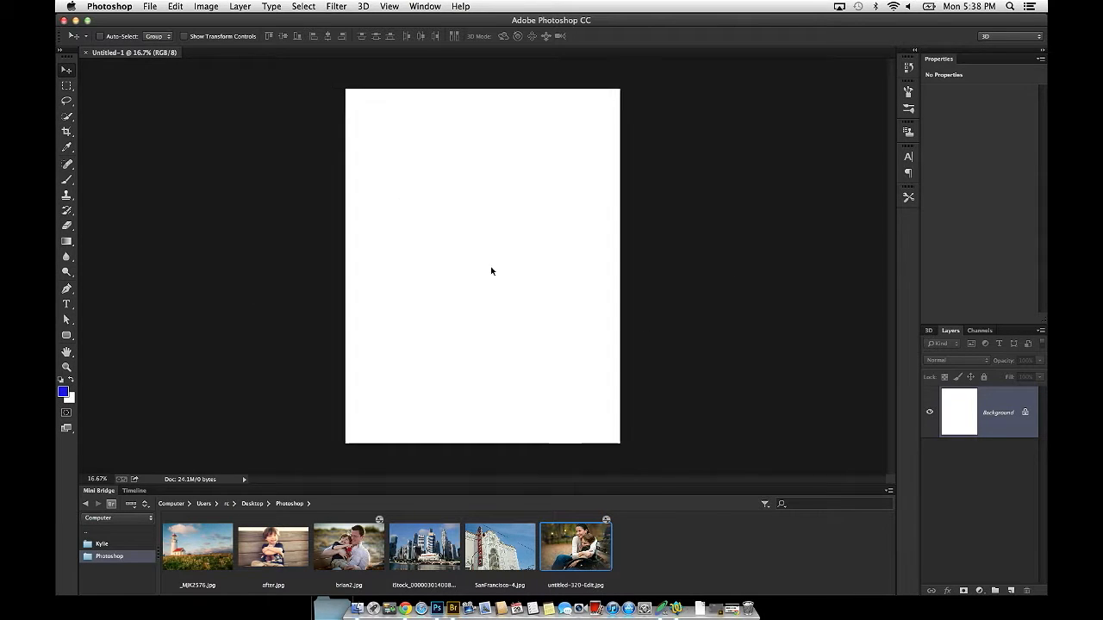
scroll(538, 268, down, 2)
scroll(514, 267, up, 2)
scroll(524, 270, down, 1)
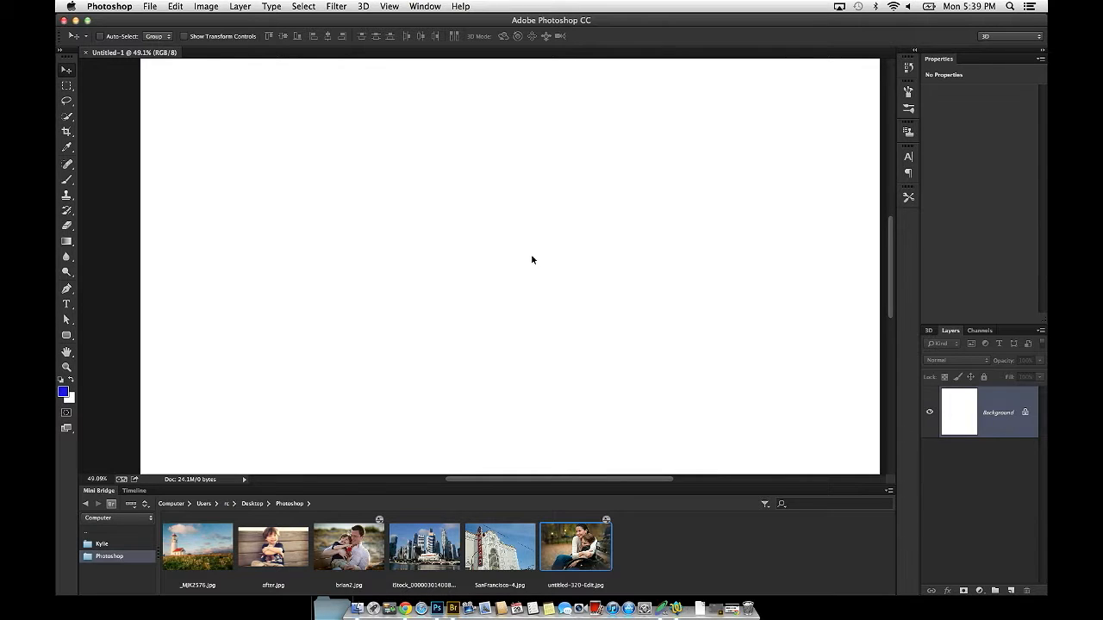
Try drawing blue rounded rectangles on the blank canvas with corner radii of 10 px and 30 px
click(67, 335)
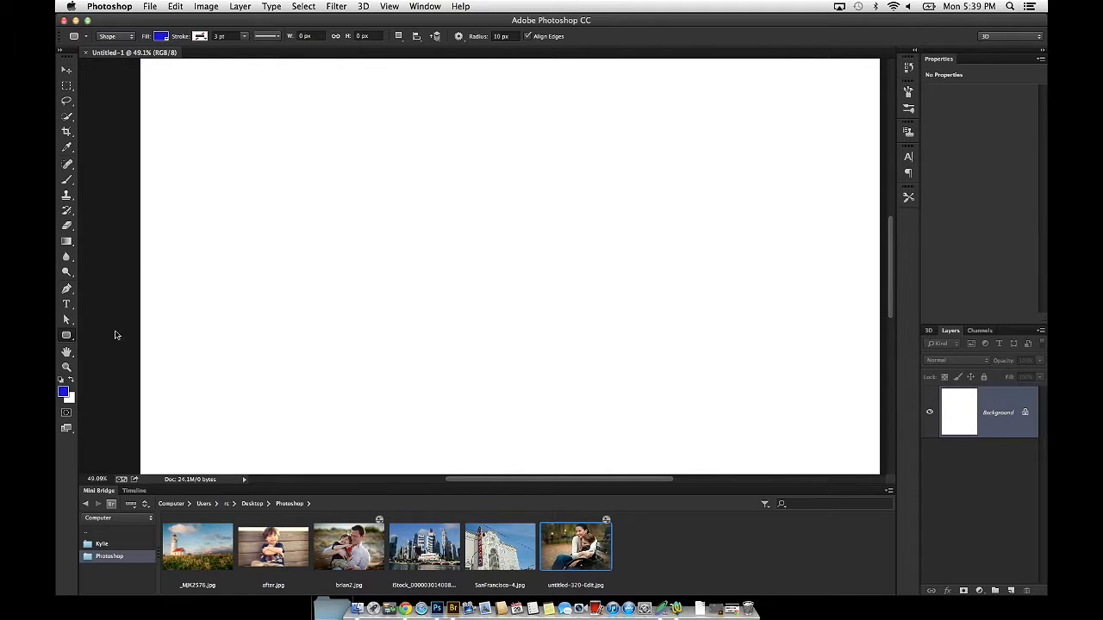
drag(229, 183, 524, 356)
key(super+z)
click(514, 36)
text(30)
drag(276, 153, 627, 380)
key(ctrl+z)
Draw a blue rounded square about 766 px wide on the canvas with a 75 px corner radius
click(505, 38)
text(1)
text(5)
key(Tab)
drag(251, 126, 650, 342)
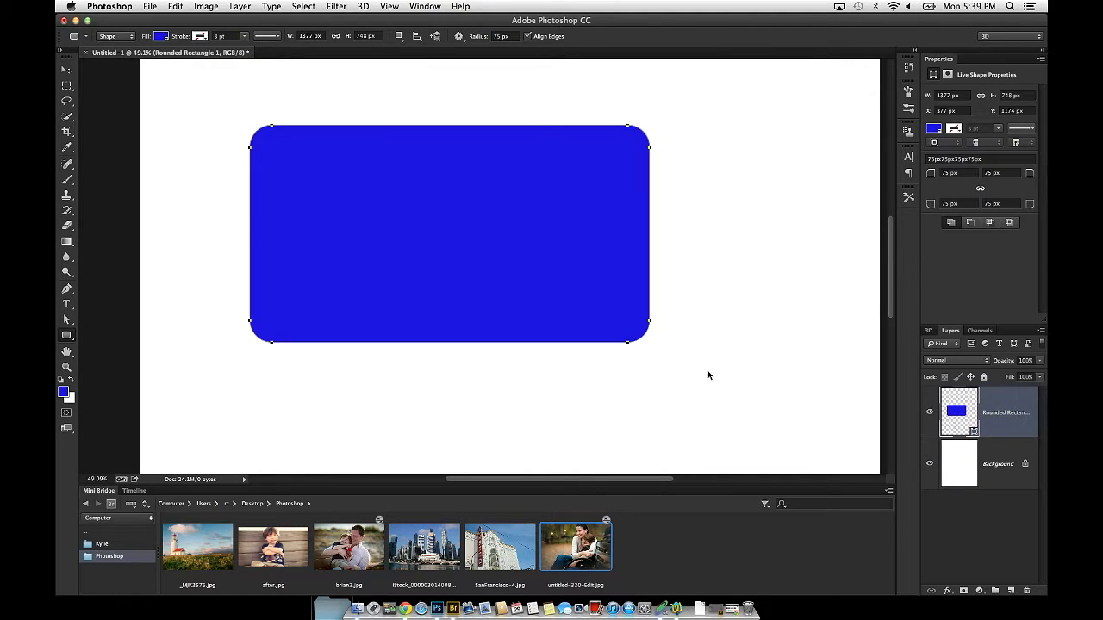
key(super+z)
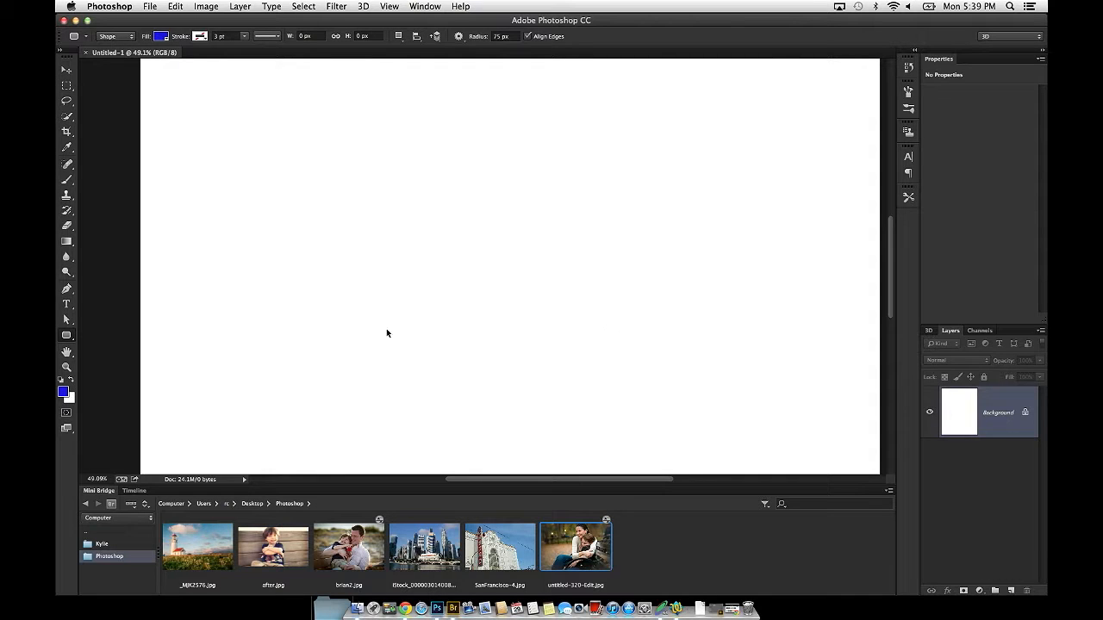
drag(268, 118, 708, 342)
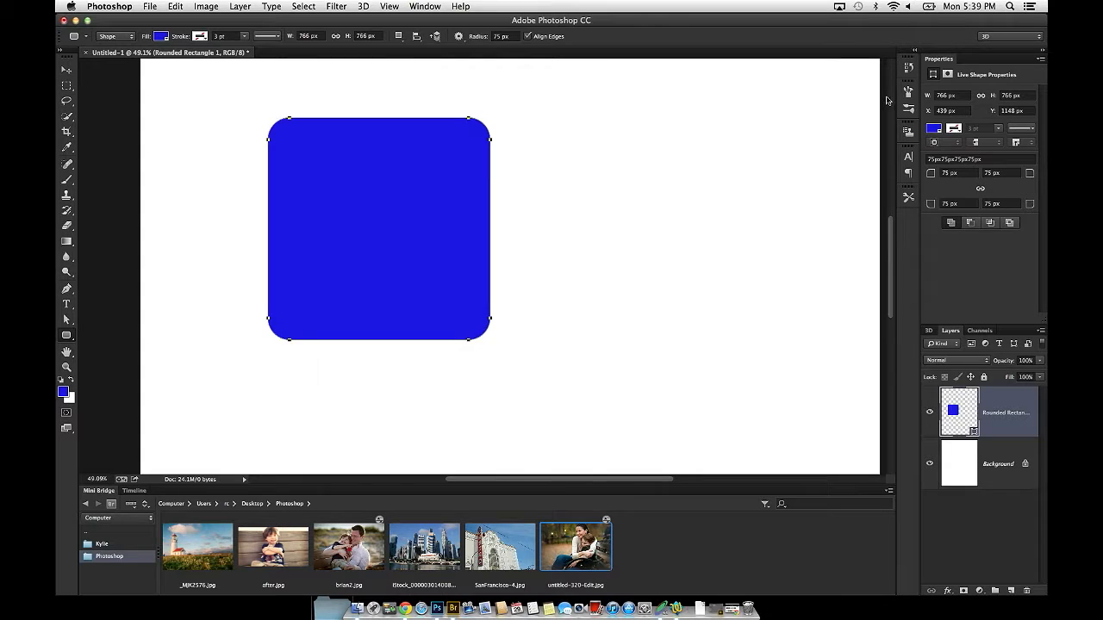
Float the live shape properties over the canvas beside the square and enlarge them until all corner settings fit
drag(939, 58, 633, 69)
drag(678, 337, 678, 201)
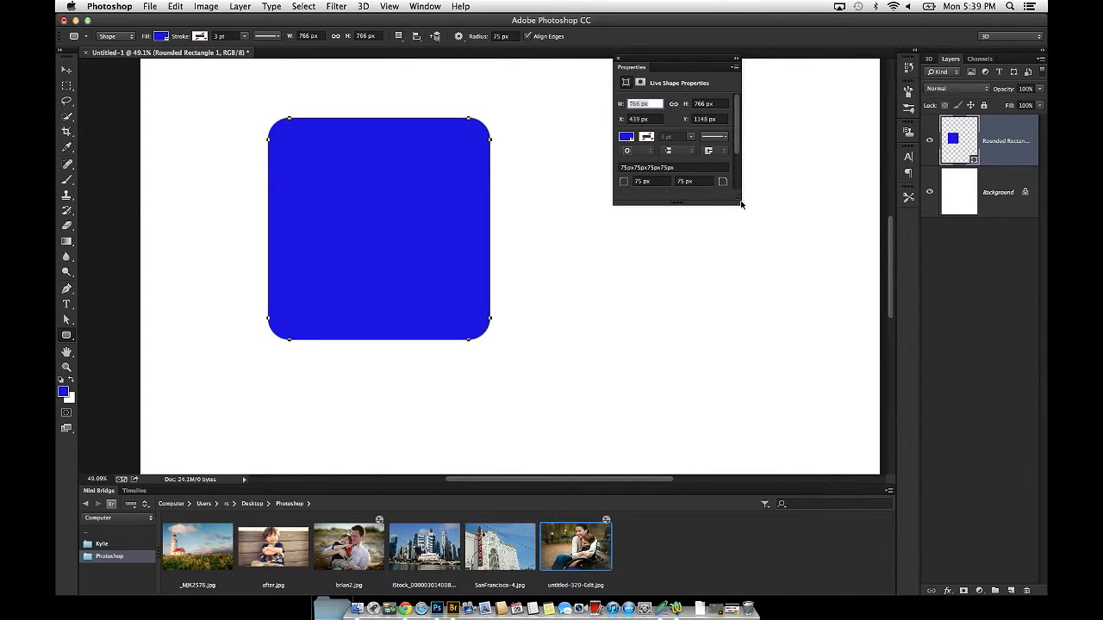
drag(740, 204, 732, 337)
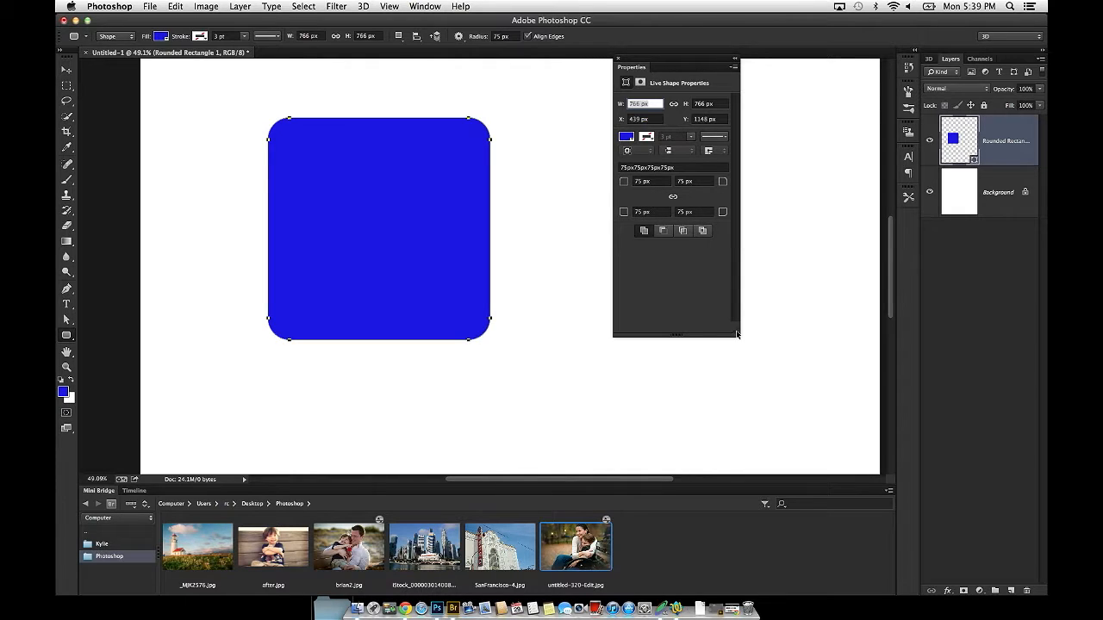
drag(741, 335, 776, 327)
Set only the upper-right corner radius of the blue rounded square to 150 px
click(701, 182)
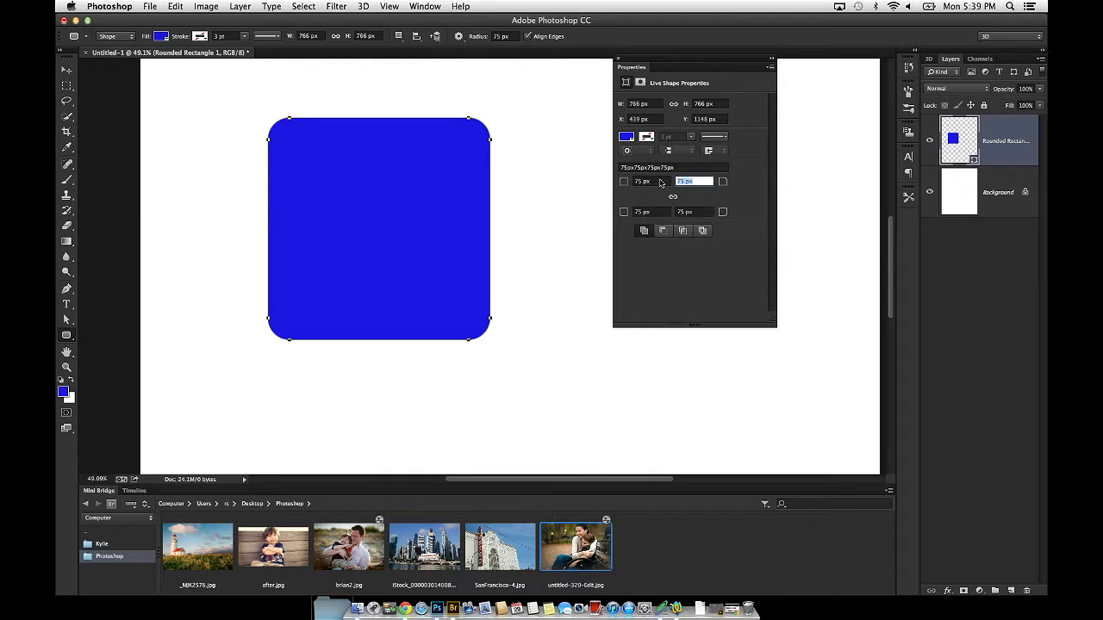
text(150)
key(Tab)
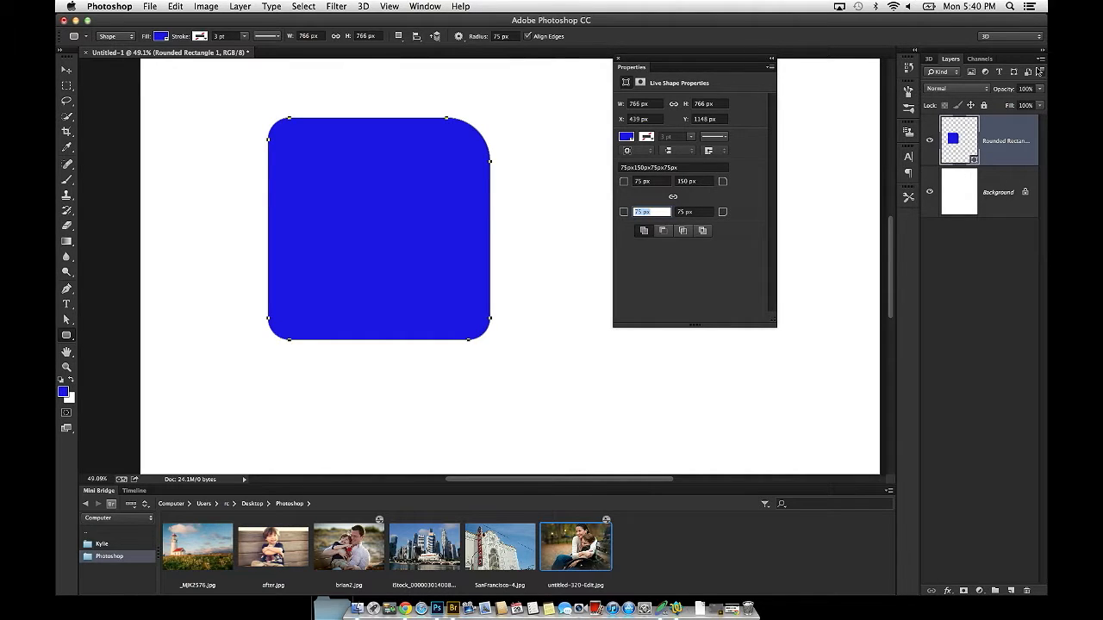
Copy the CSS of the rounded rectangle layer and paste it into the TextWrangler document, followed by three blank lines
right_click(1013, 146)
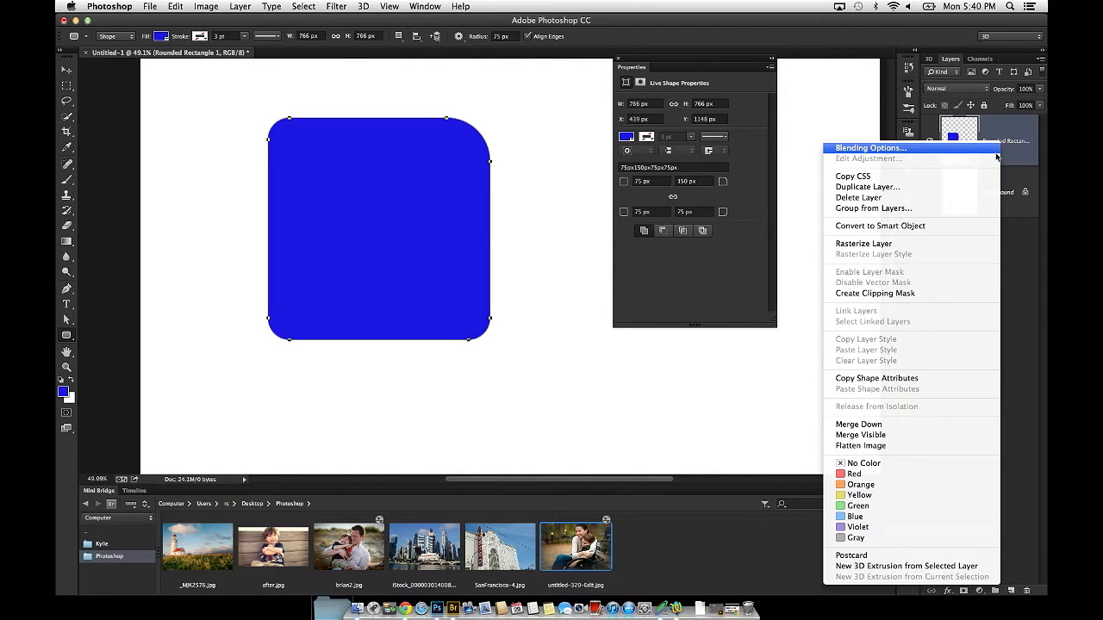
click(872, 176)
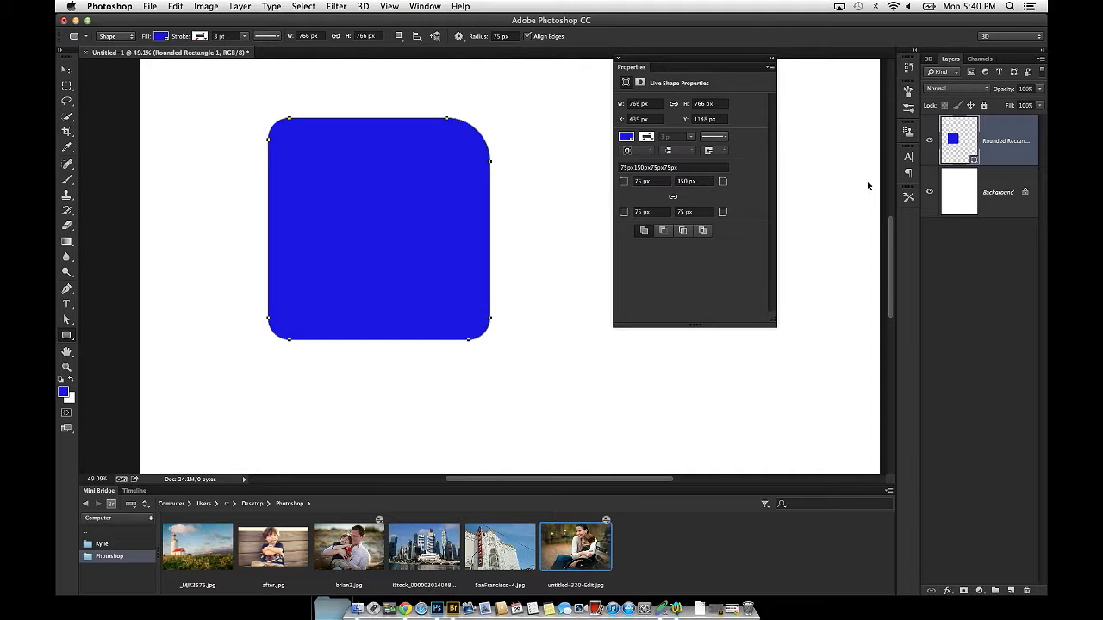
click(678, 609)
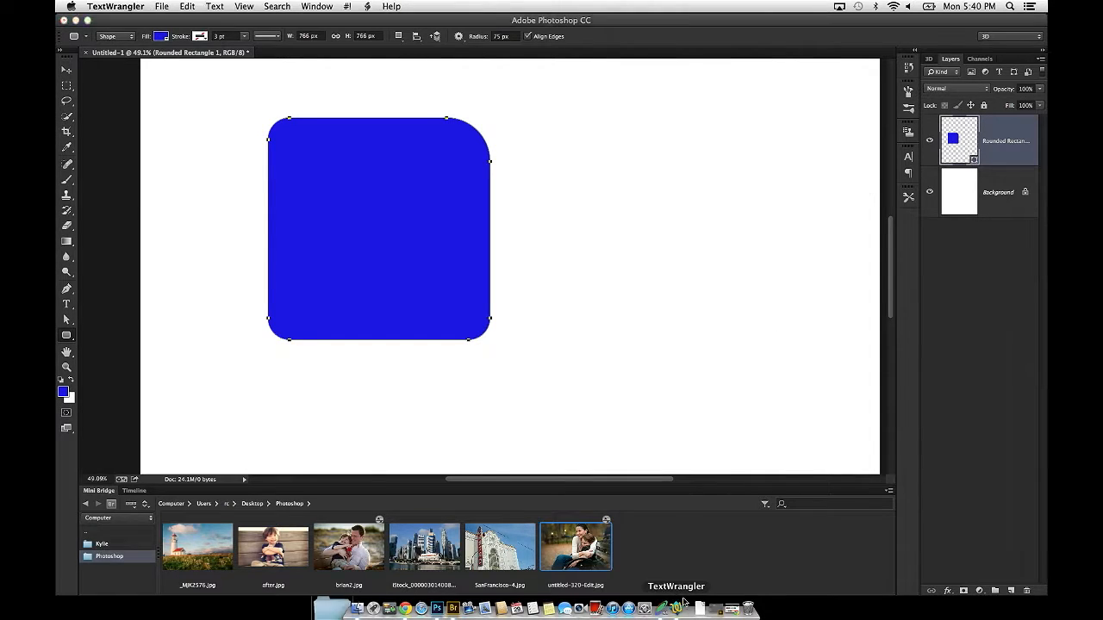
click(188, 6)
click(238, 83)
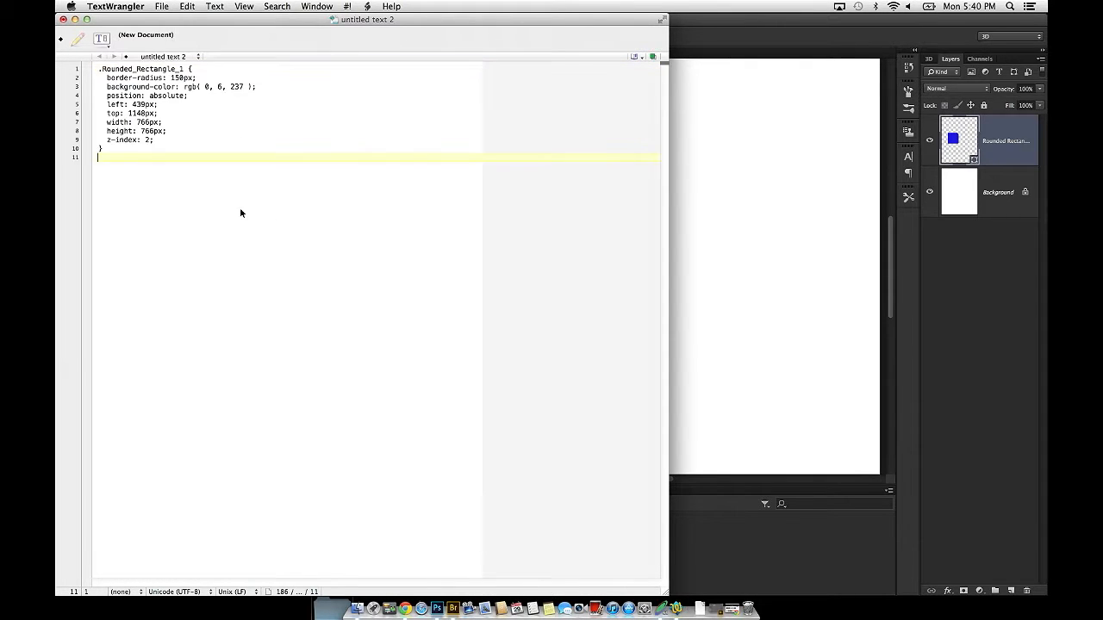
key(Return)
key(Return)
key(Return)
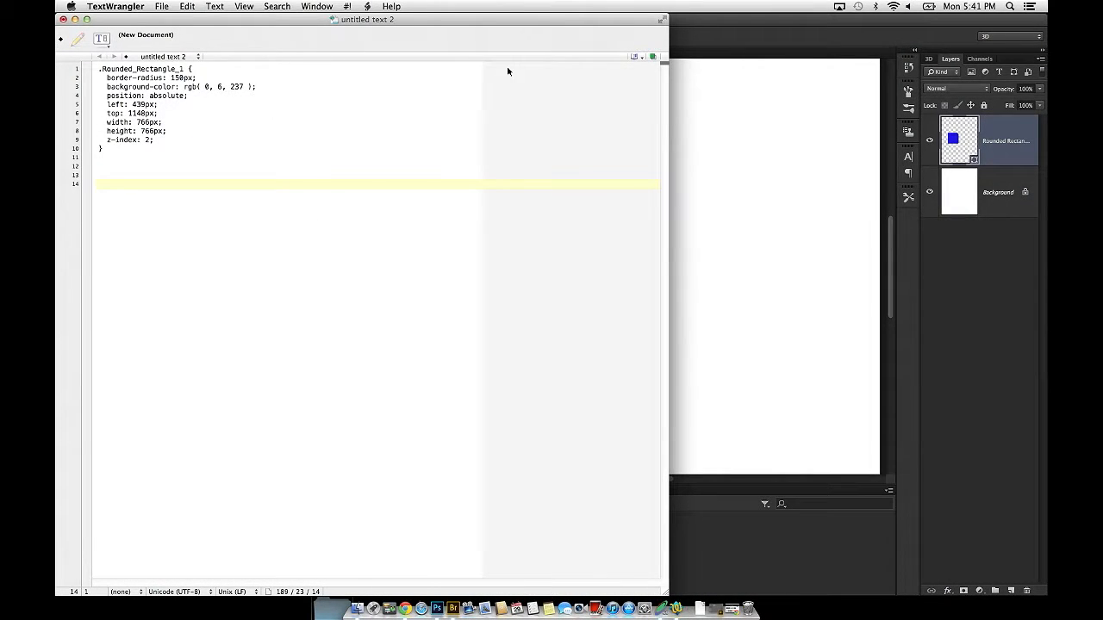
Switch back to Photoshop and delete the rounded rectangle layer, leaving only the Background layer
click(979, 270)
click(997, 191)
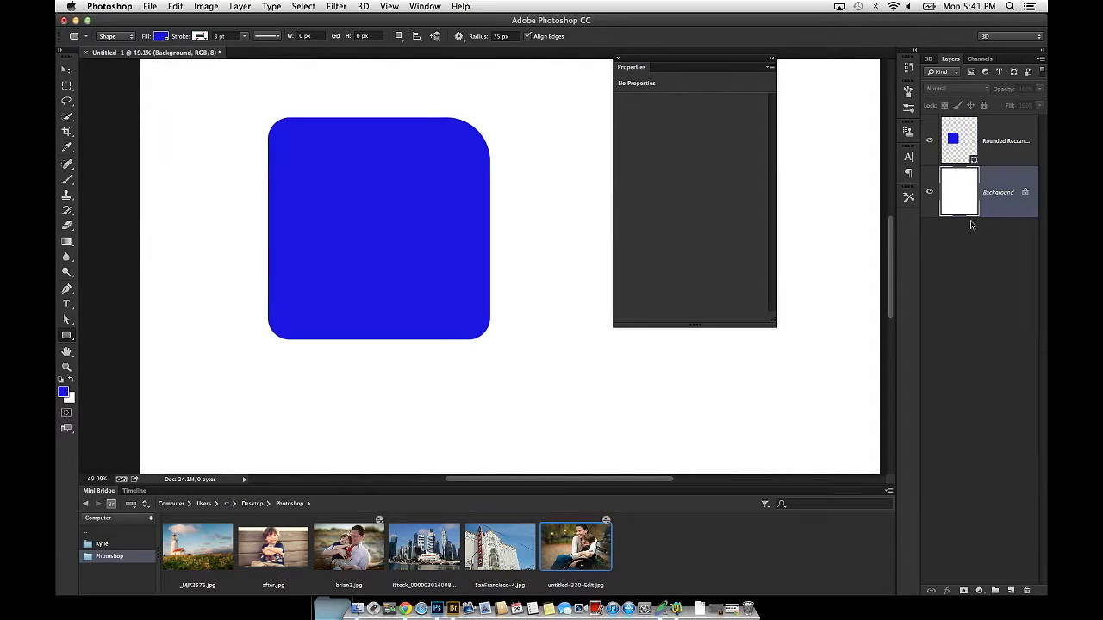
drag(1013, 143, 1027, 591)
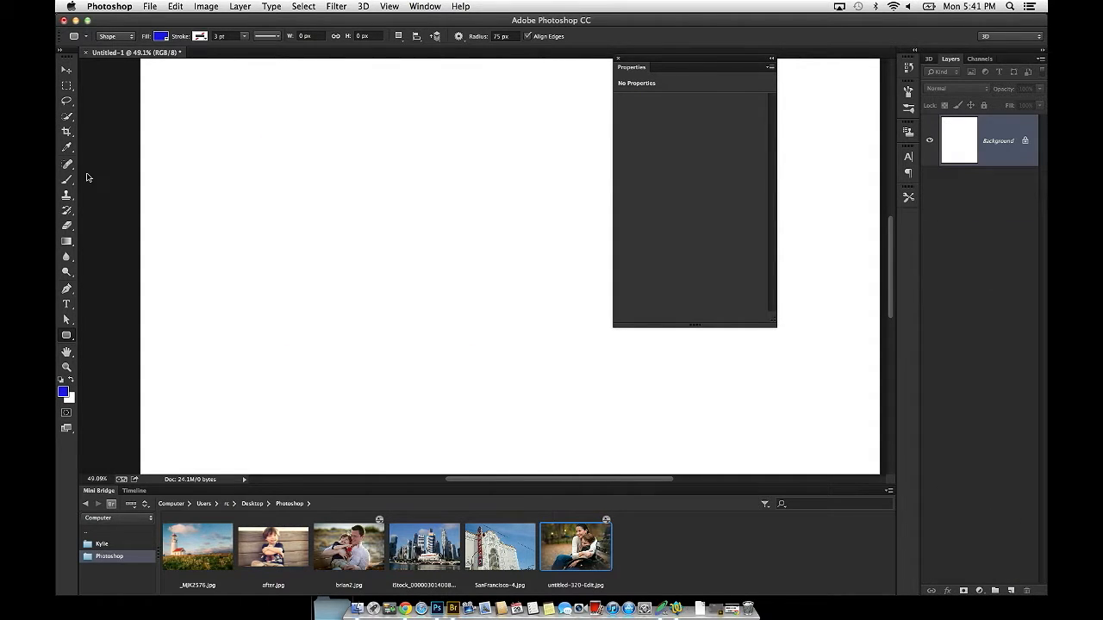
Draw an open three-segment path with four anchor points using the Pen tool in Path mode
click(66, 289)
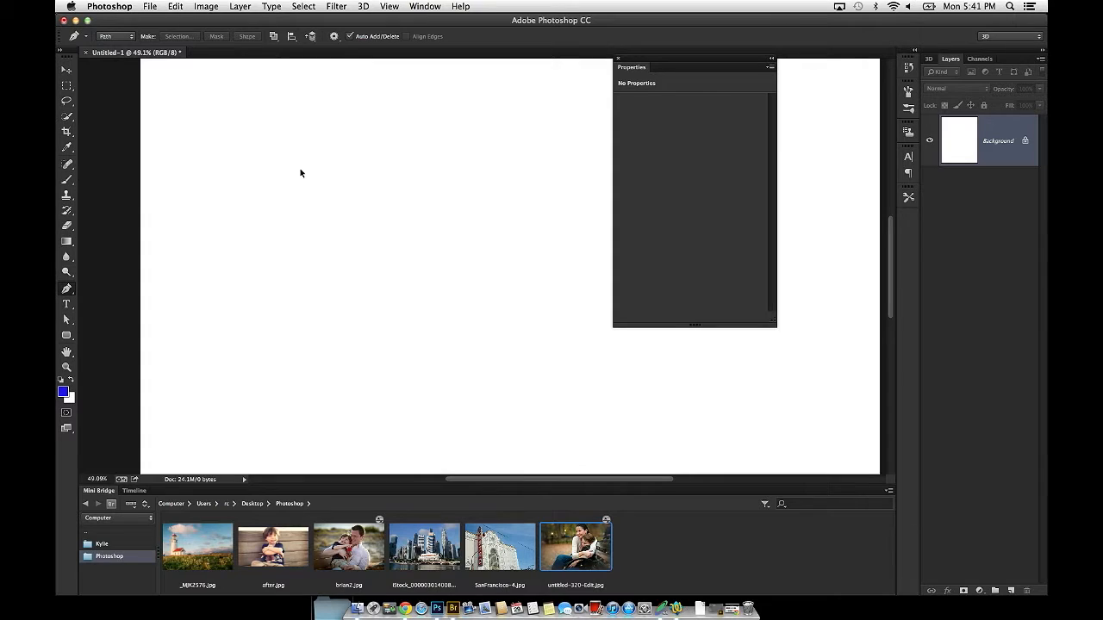
drag(181, 104, 327, 111)
key(super+z)
click(200, 102)
click(419, 101)
click(434, 305)
click(560, 366)
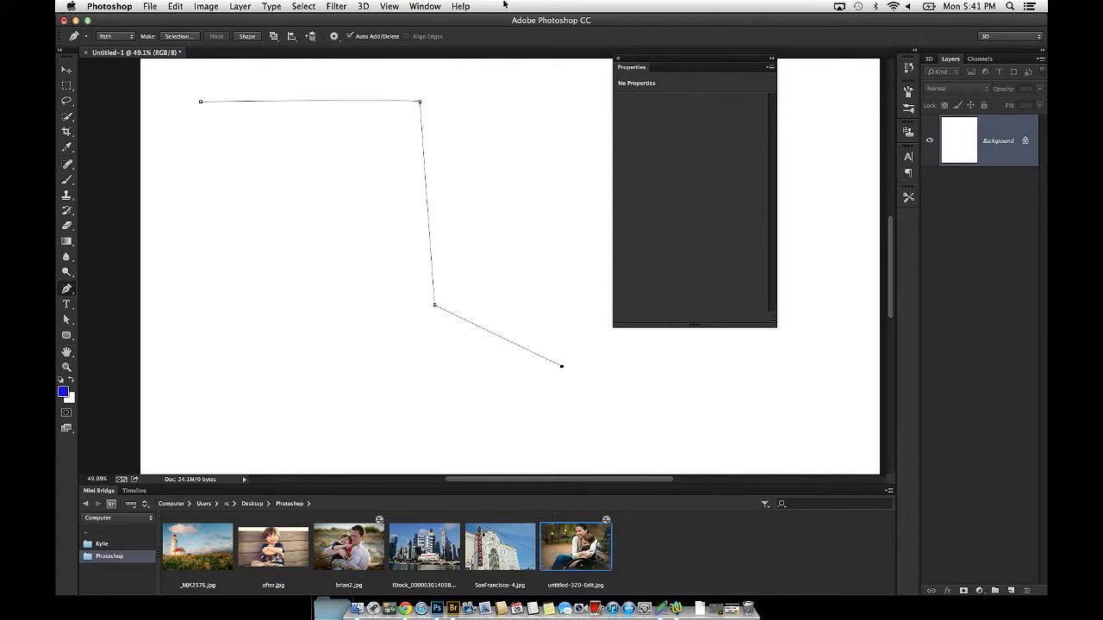
Show the document's paths, save the work path as "Path 1" and deselect it
click(425, 6)
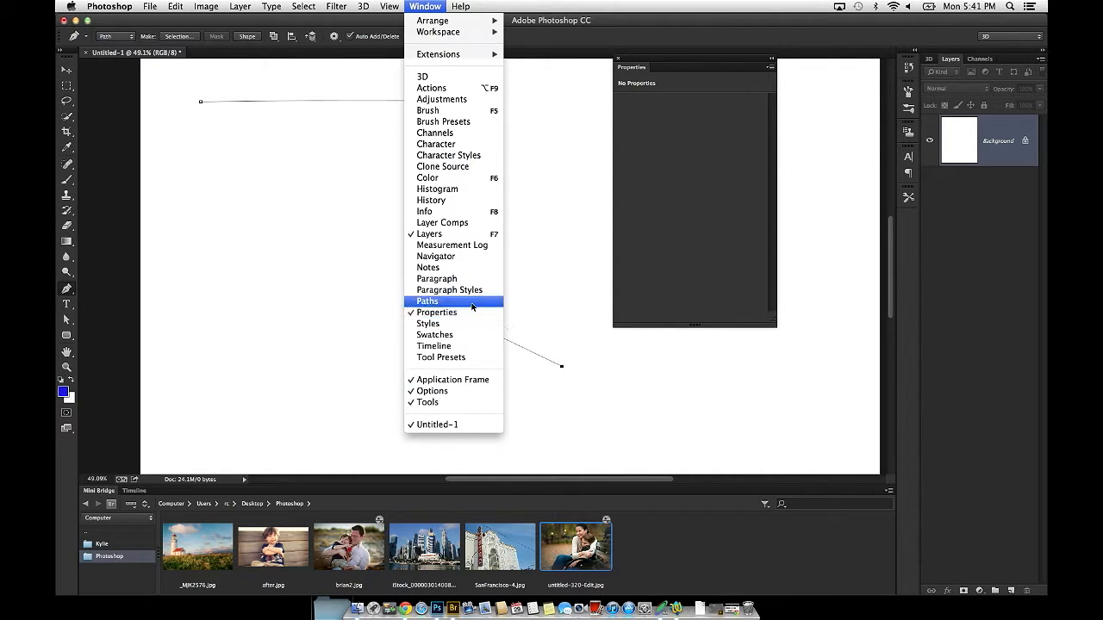
click(427, 301)
double_click(953, 74)
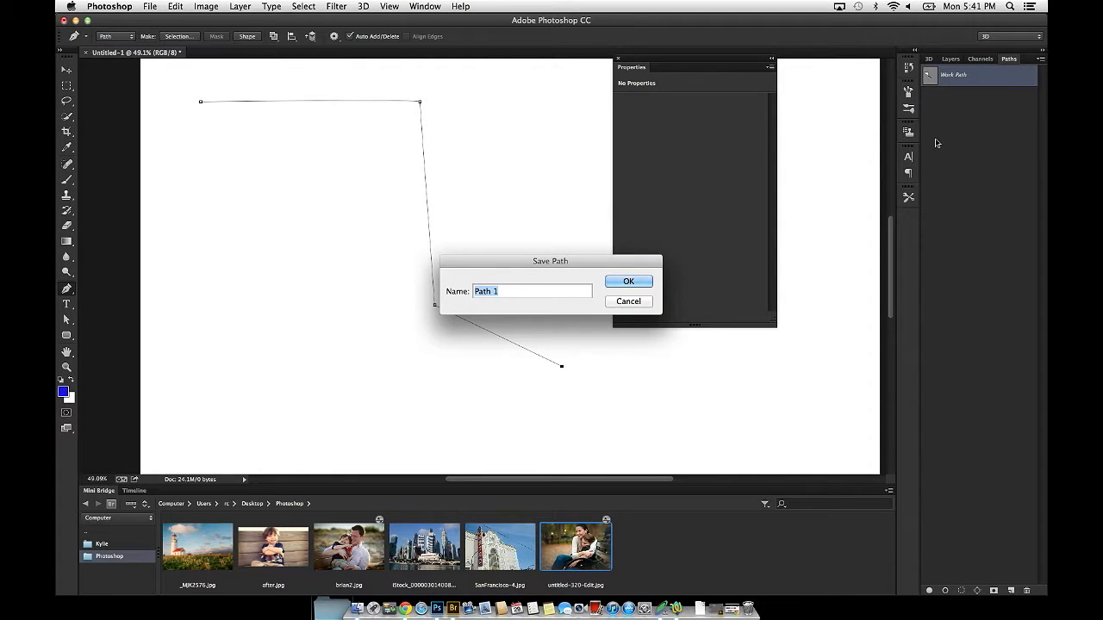
text(Path 1)
key(Return)
click(1008, 250)
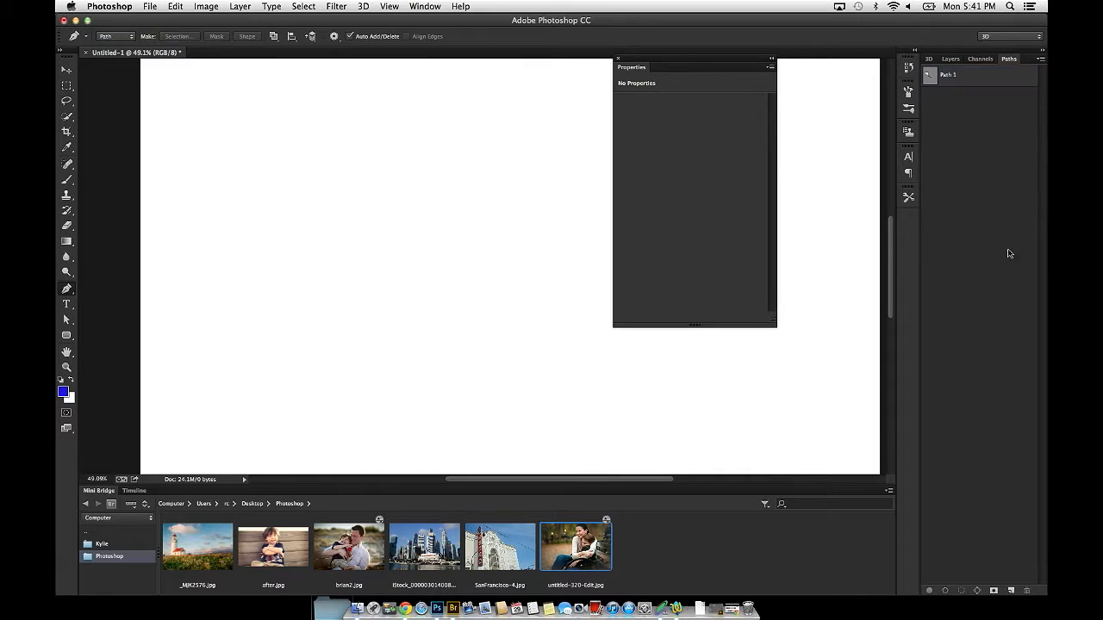
Draw an open three-sided rectangular path in the lower part of the canvas and save it as "Path 2"
click(220, 283)
click(521, 284)
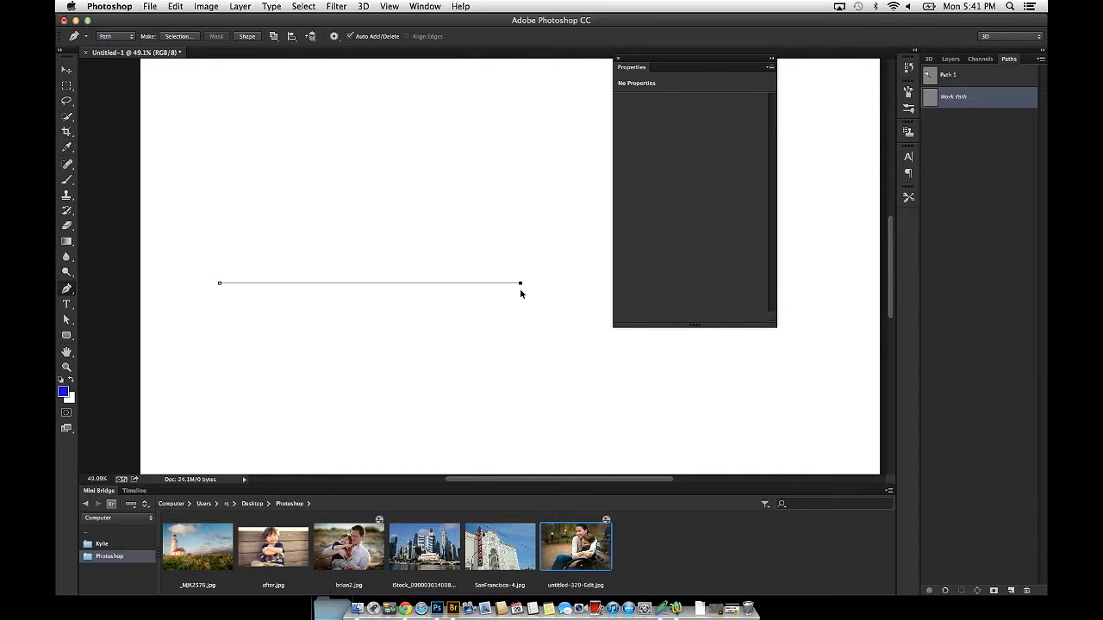
click(521, 431)
click(279, 432)
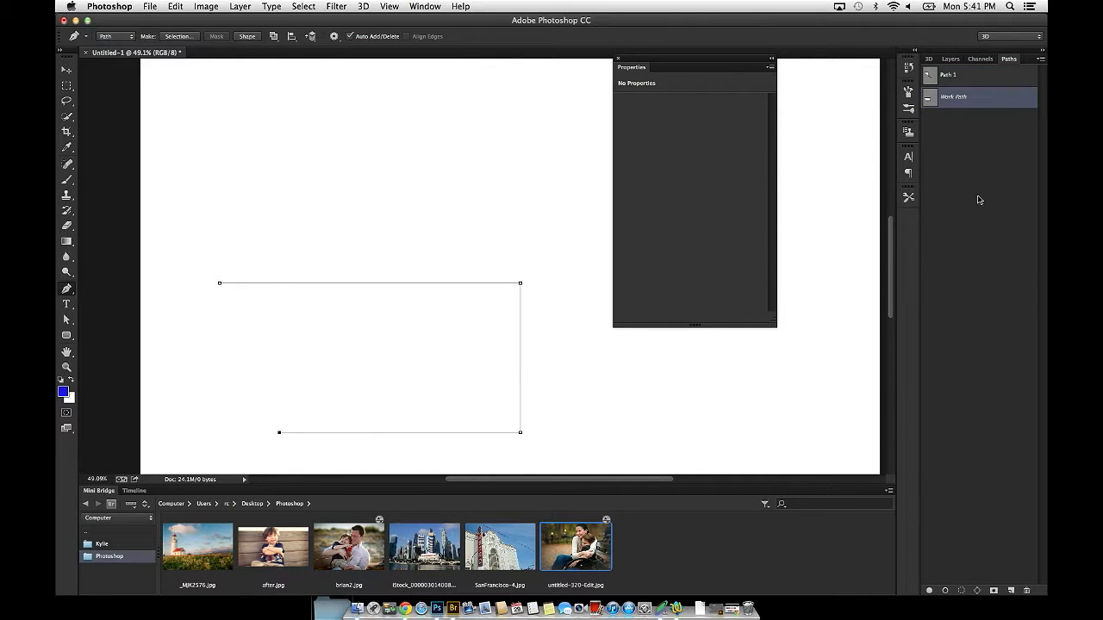
double_click(950, 95)
text(Pa)
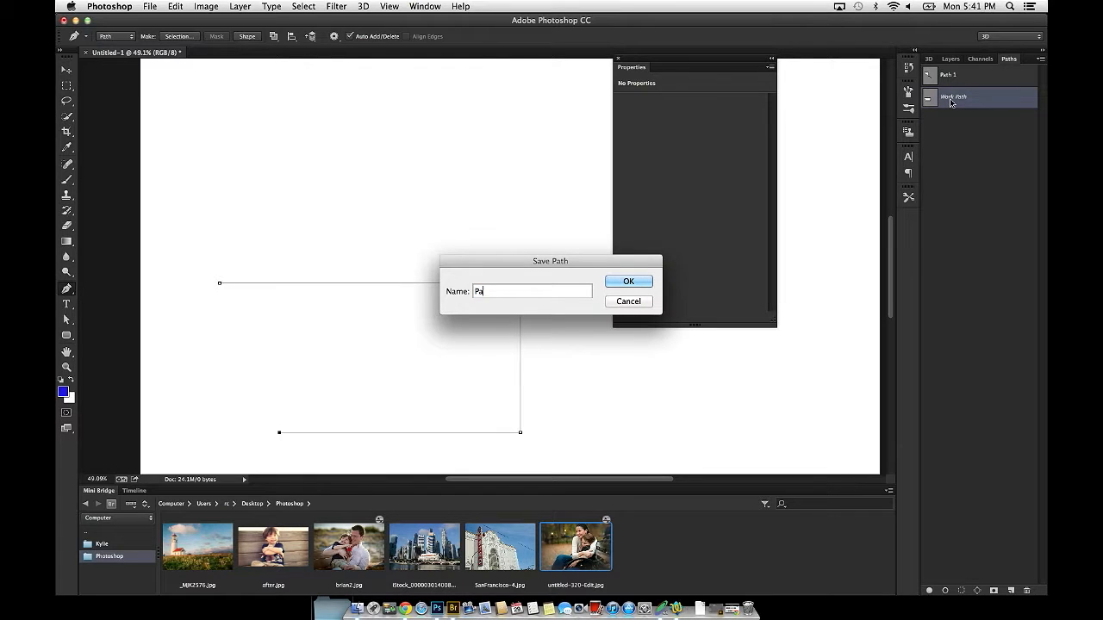
text(th 2)
key(Return)
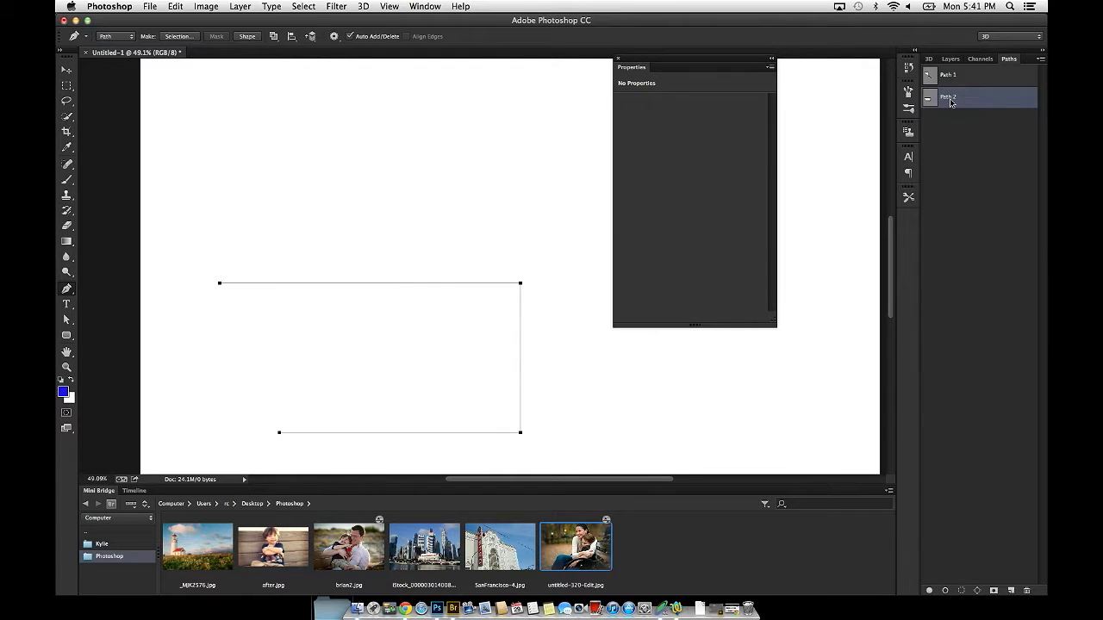
Deselect Path 2, draw a separate two-segment L-shaped path near the canvas's right edge and save it as "Path 3"
click(802, 416)
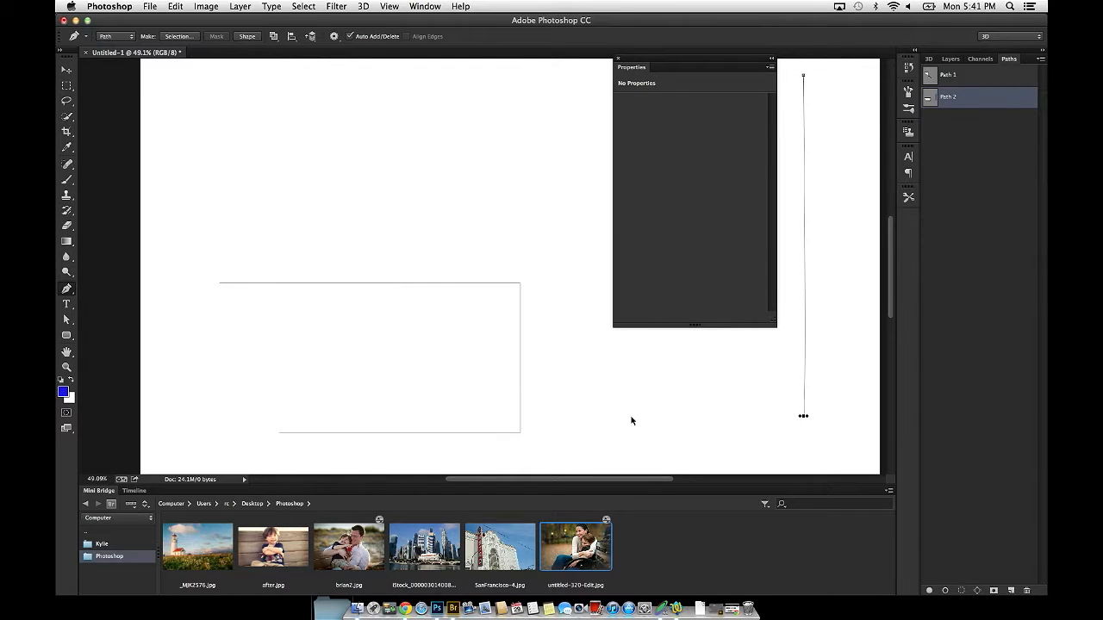
key(super+z)
click(1015, 261)
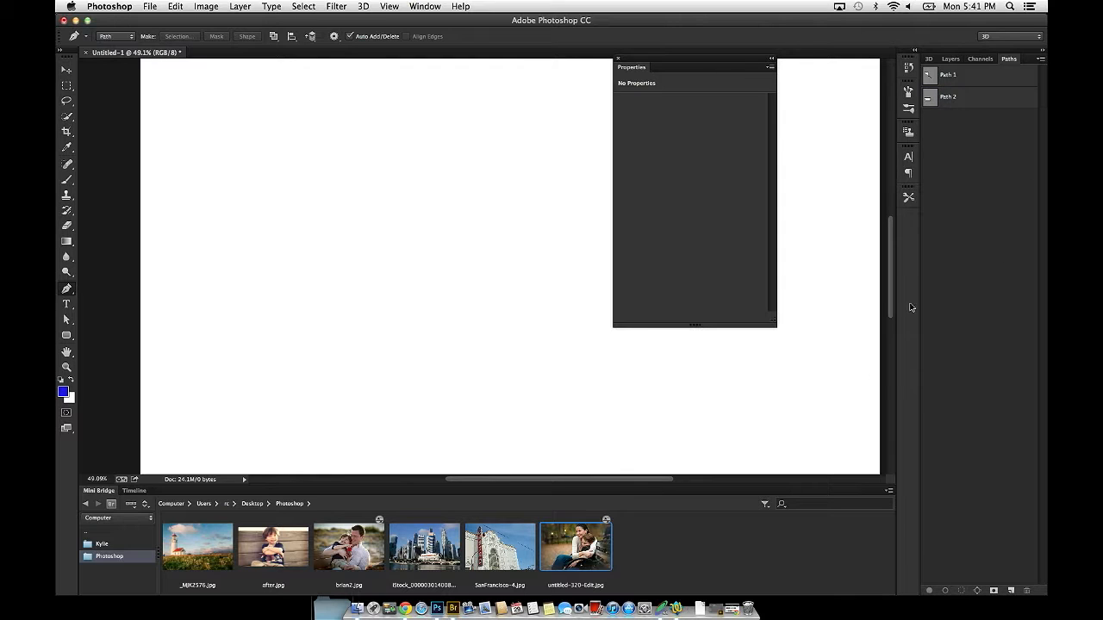
click(822, 90)
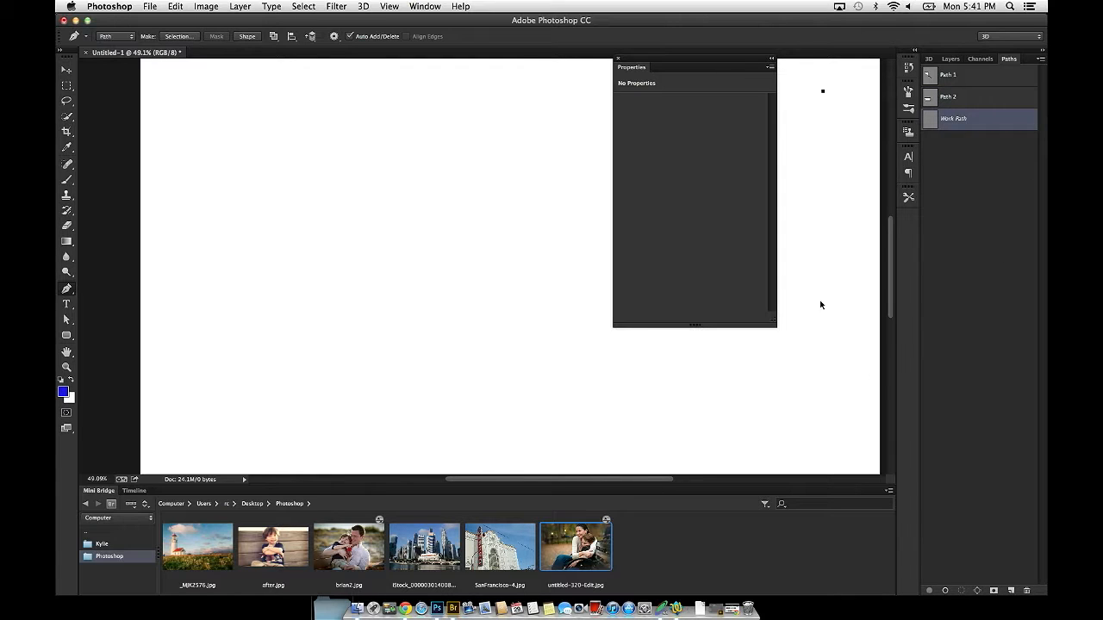
click(823, 424)
click(649, 424)
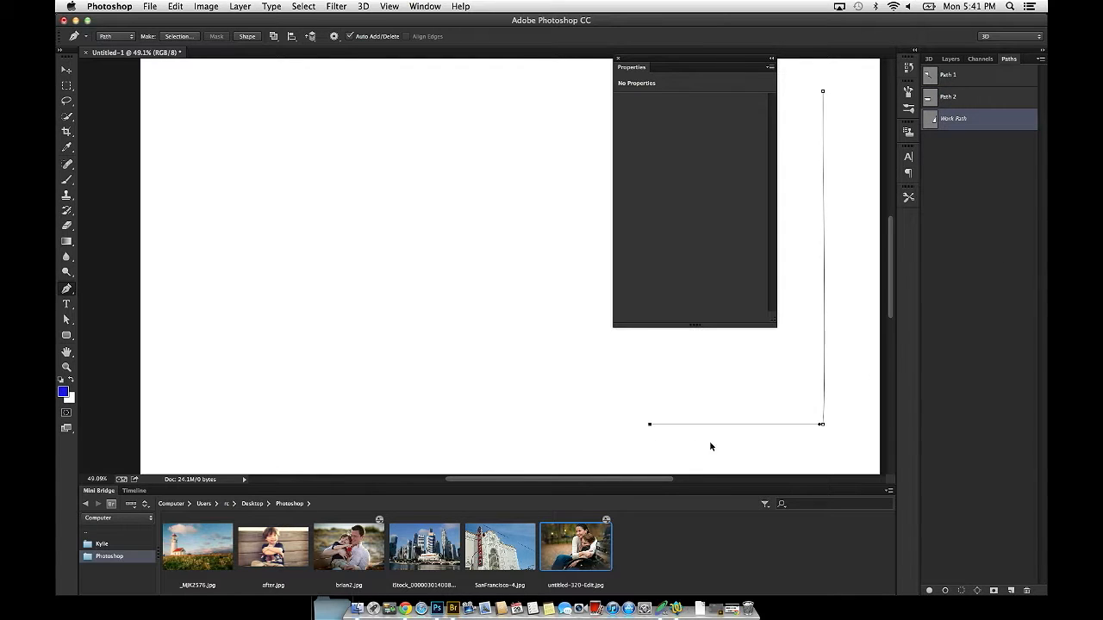
double_click(955, 121)
text(Path )
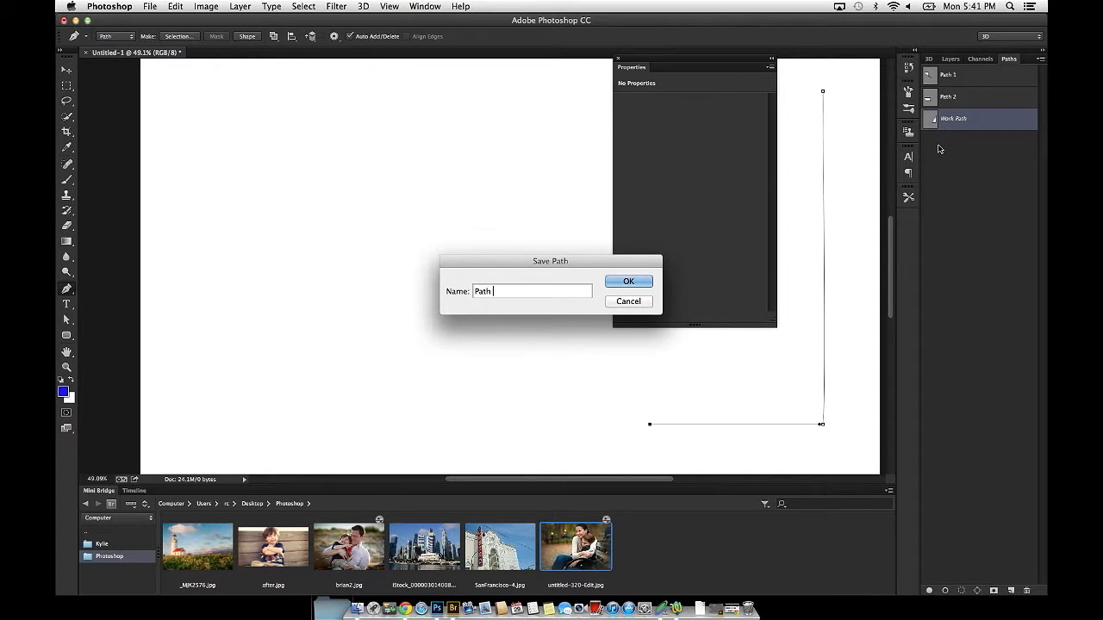
text(3)
click(628, 283)
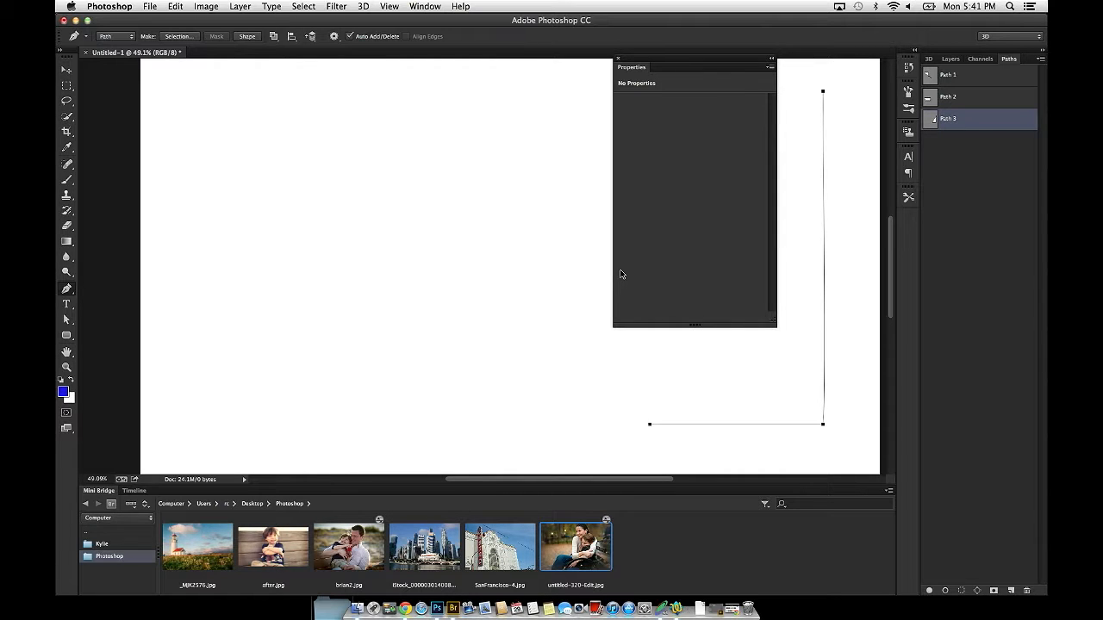
Display Path 1, Path 2 and Path 3 one at a time to compare them on the canvas
click(982, 101)
click(979, 81)
click(982, 123)
click(987, 78)
click(985, 102)
Select Path 1, Path 2 and Path 3 together and duplicate all three in one operation
click(979, 119)
shift+click(990, 102)
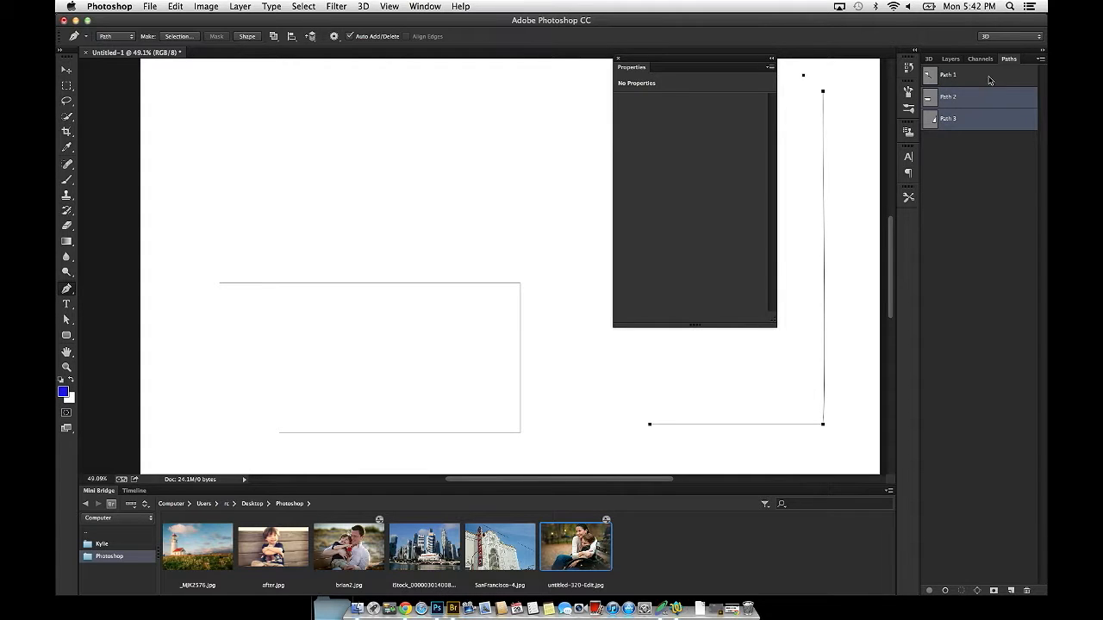
shift+click(991, 78)
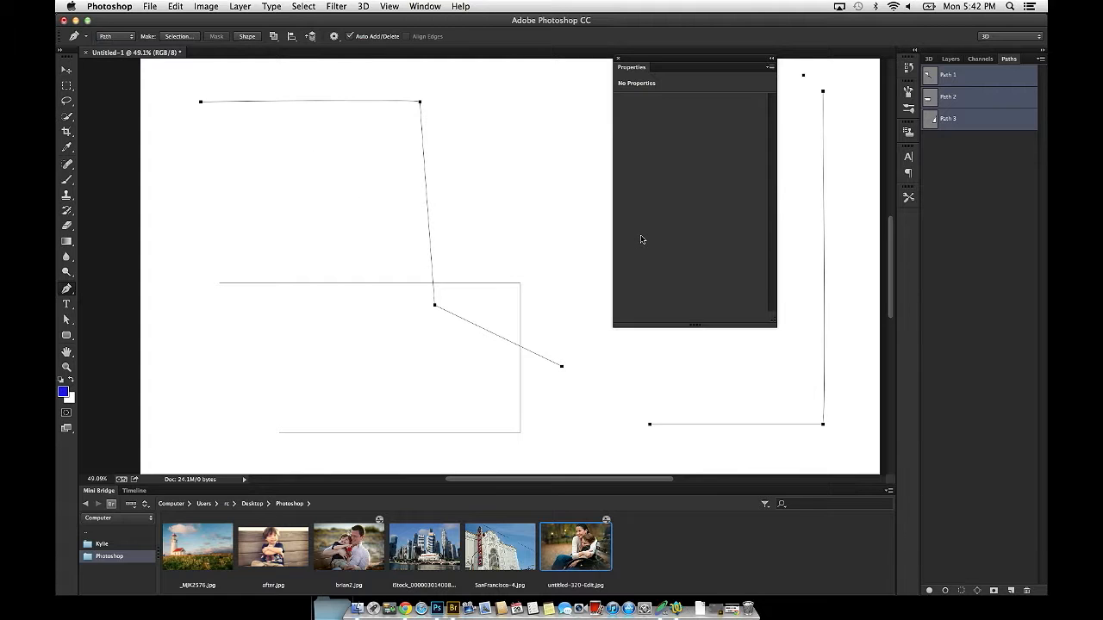
drag(991, 130, 1010, 592)
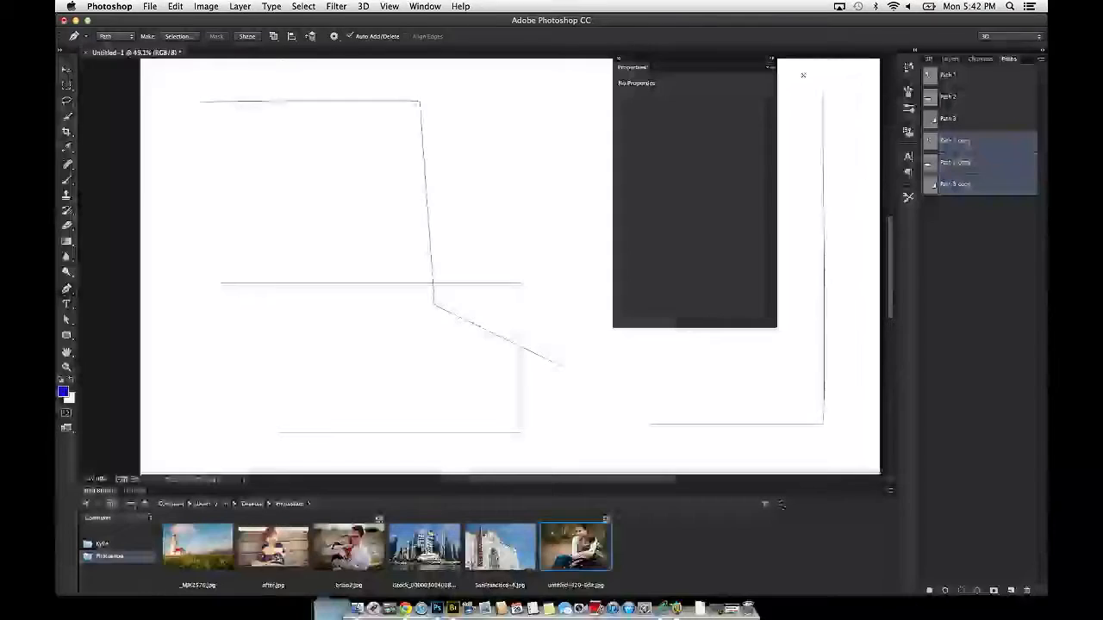
Delete the three duplicated paths in one operation, and delete Path 1, Path 2 and Path 3 together as well
drag(1000, 187, 1028, 593)
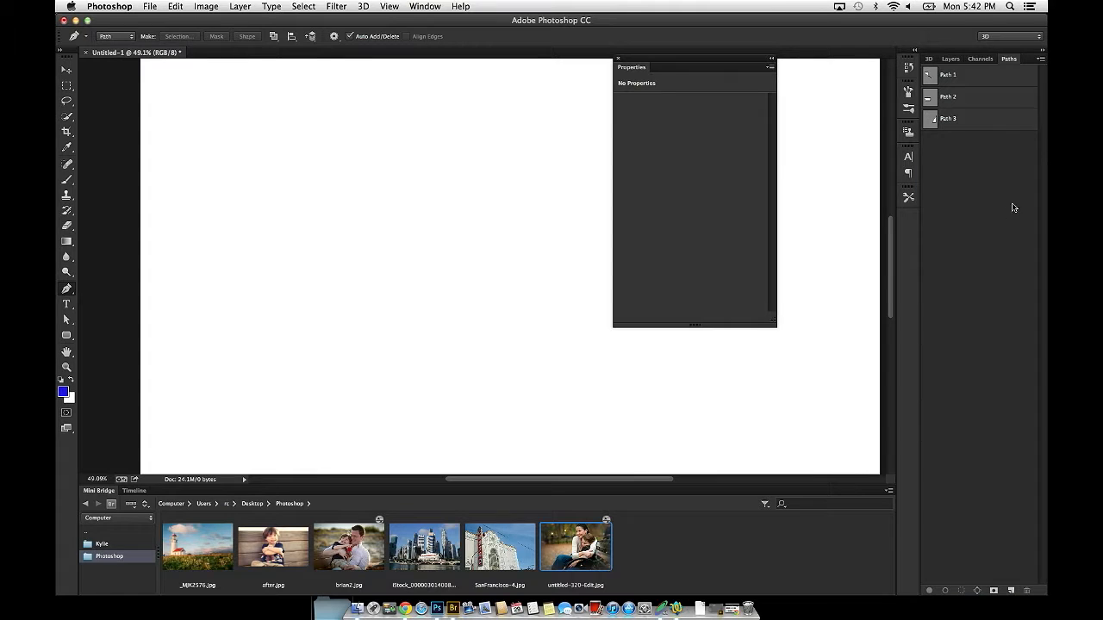
click(974, 77)
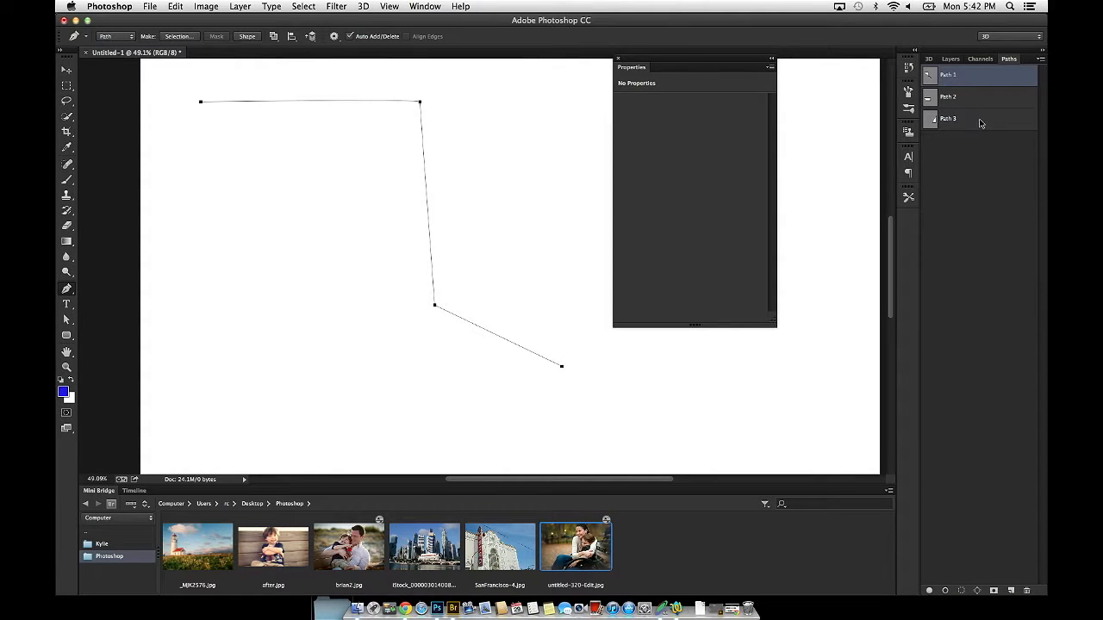
shift+click(979, 123)
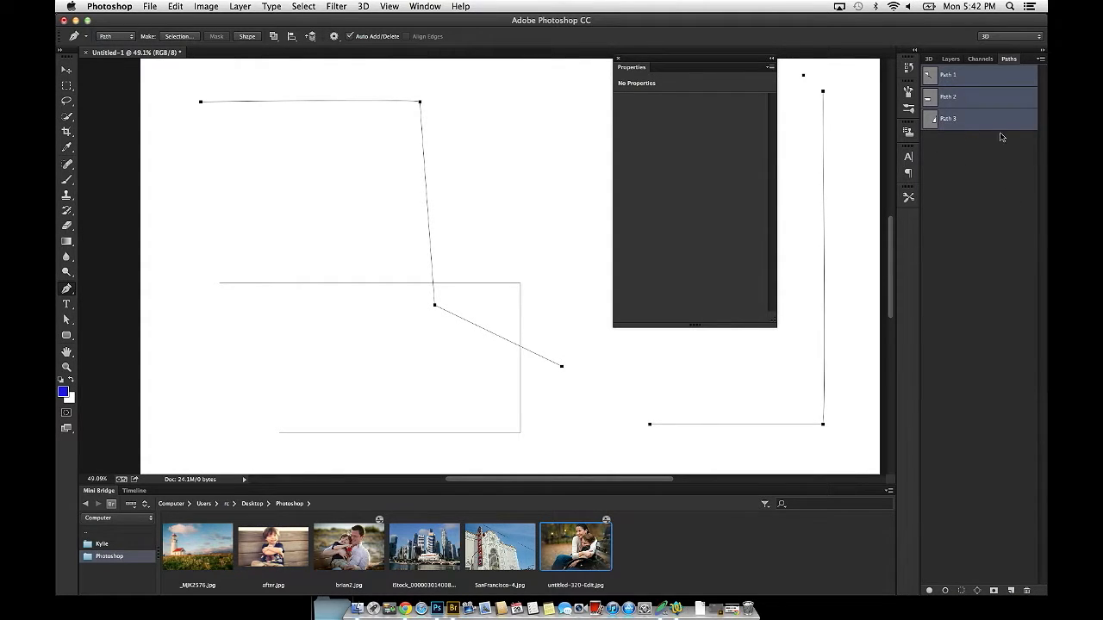
drag(1001, 137, 1028, 592)
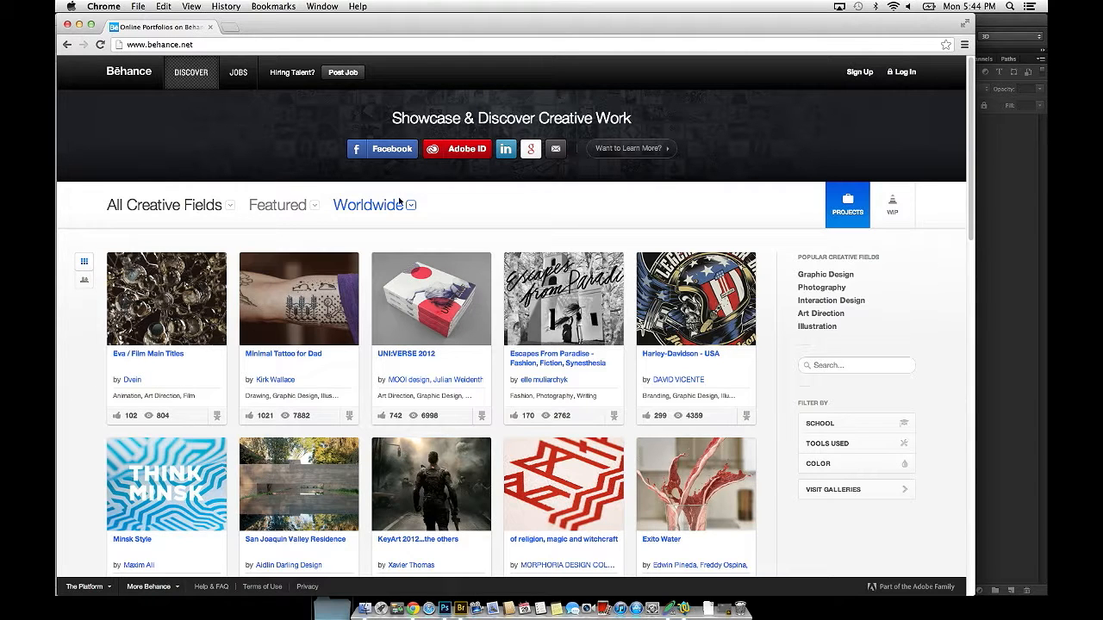
click(78, 27)
click(671, 401)
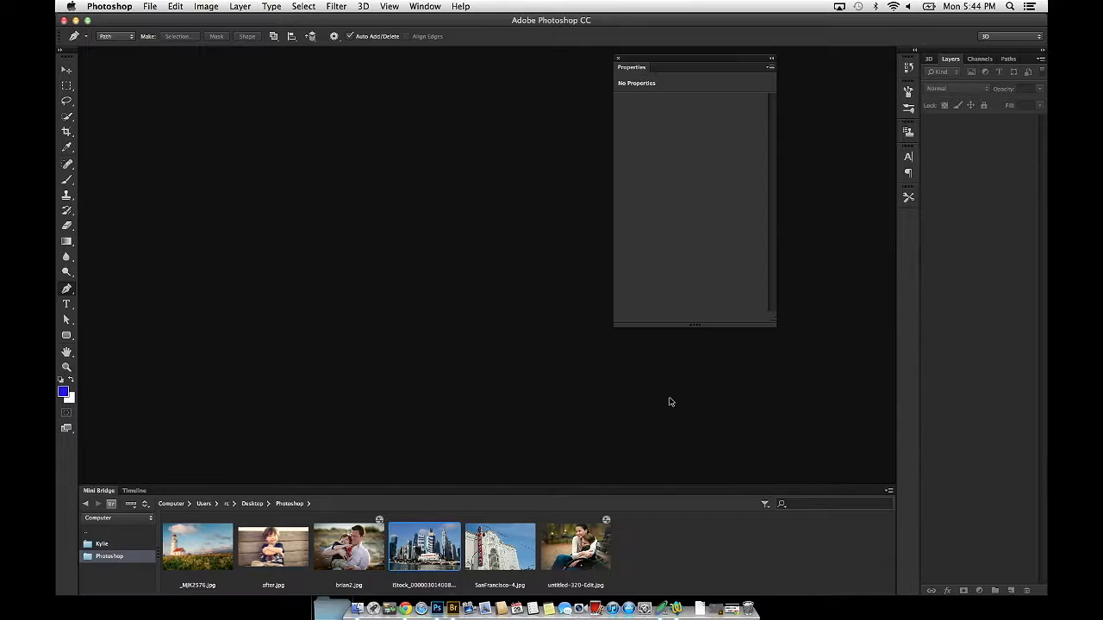
drag(423, 546, 337, 253)
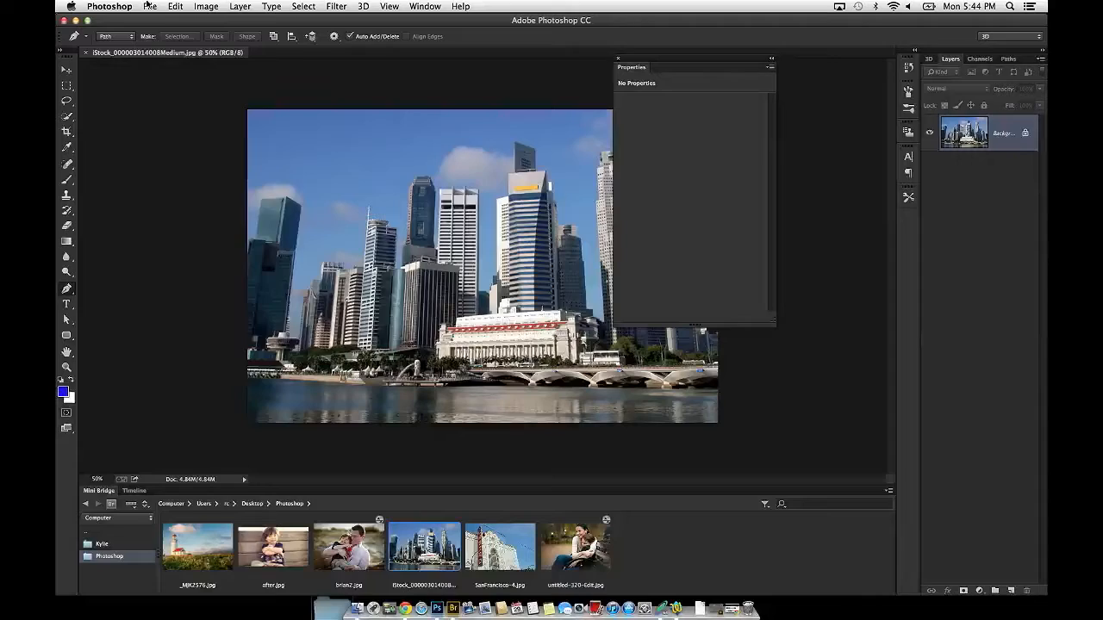
Locate the Share on Behance command without running it, and switch to Chrome to view the Behance site
click(150, 6)
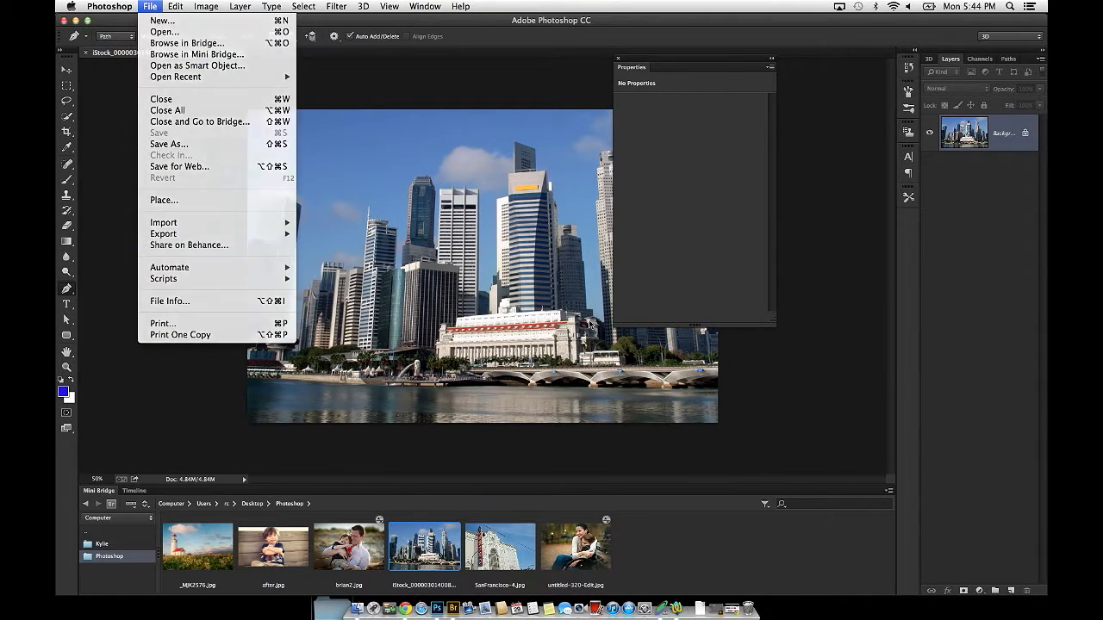
click(591, 324)
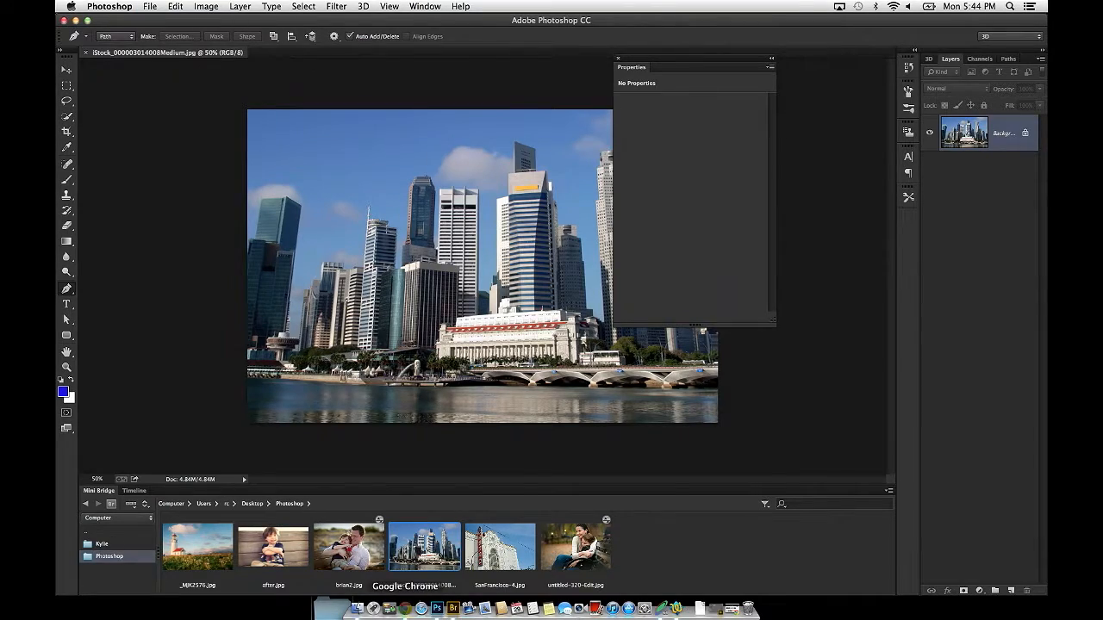
click(404, 607)
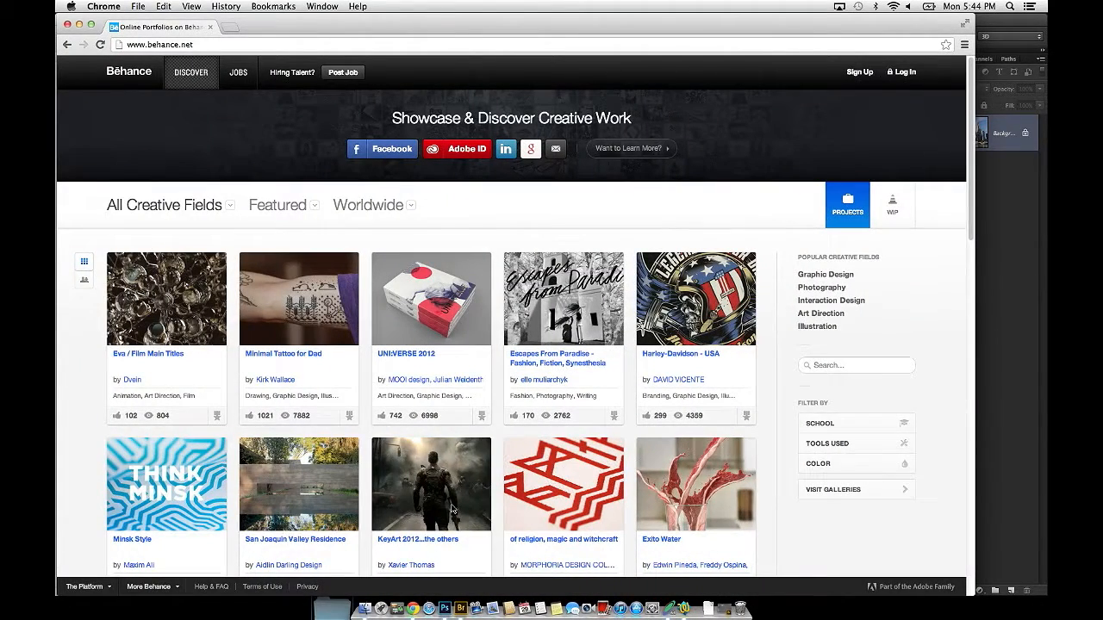